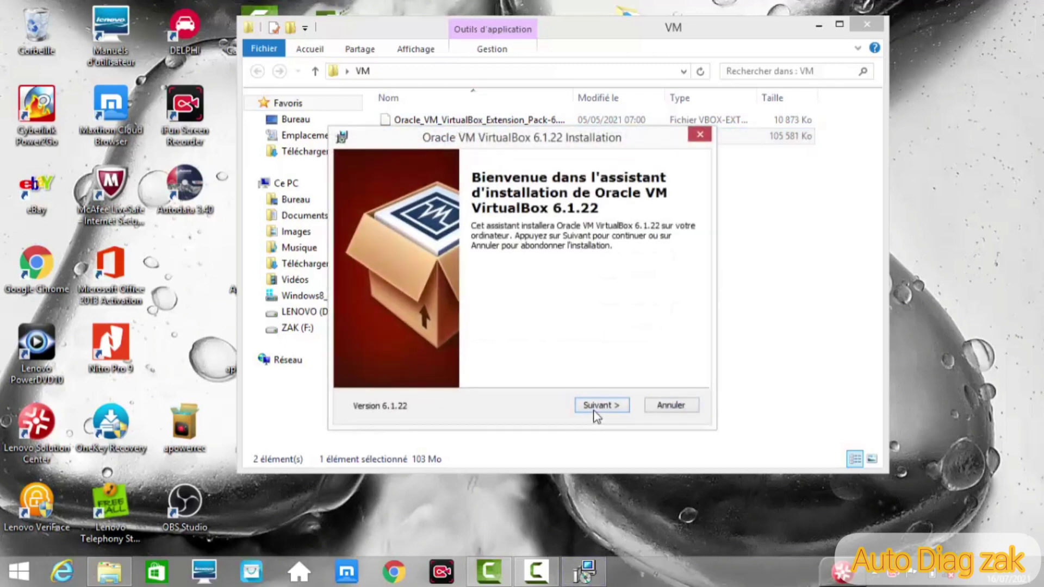
Install Oracle VM VirtualBox 6.1.22 with the default features, location and shortcuts, accepting the network reset and leaving launch after installation enabled
click(597, 406)
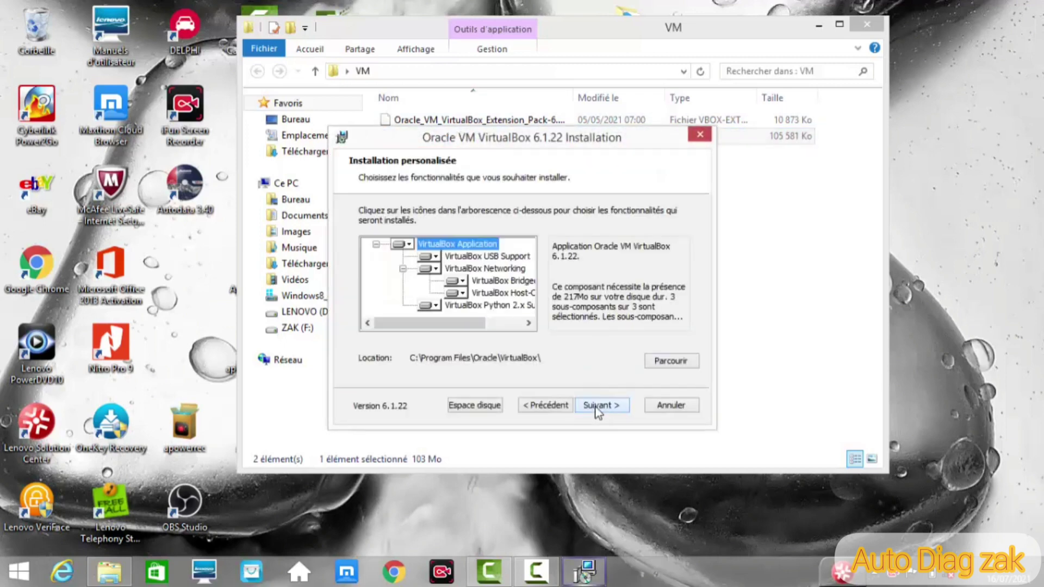
click(596, 405)
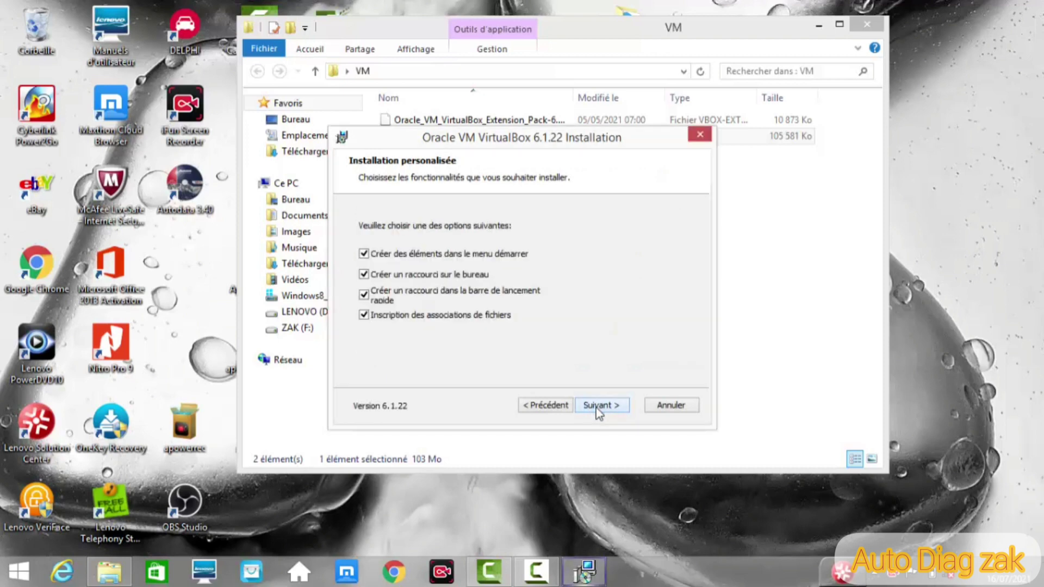
click(596, 406)
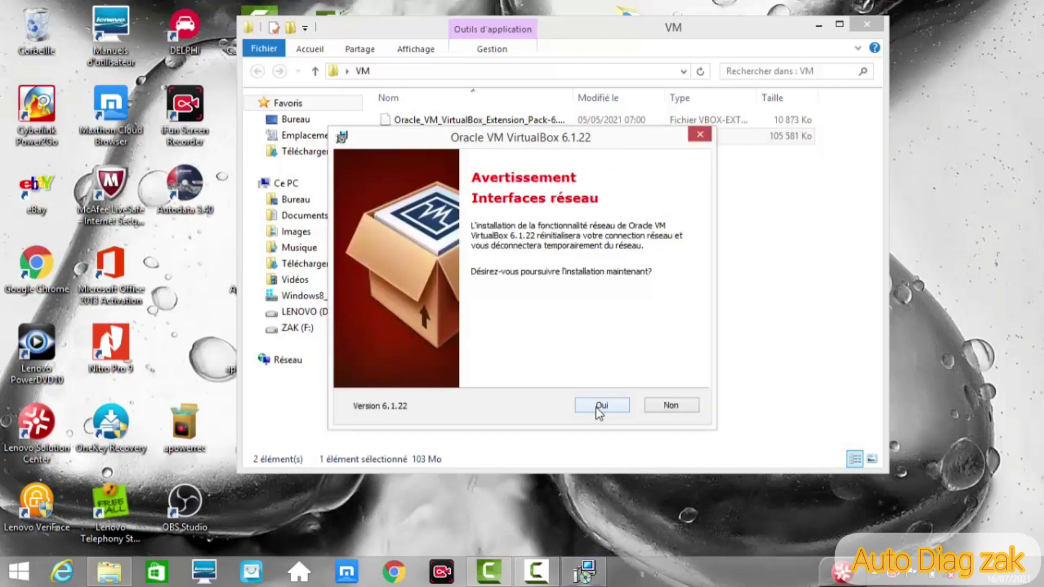
click(597, 407)
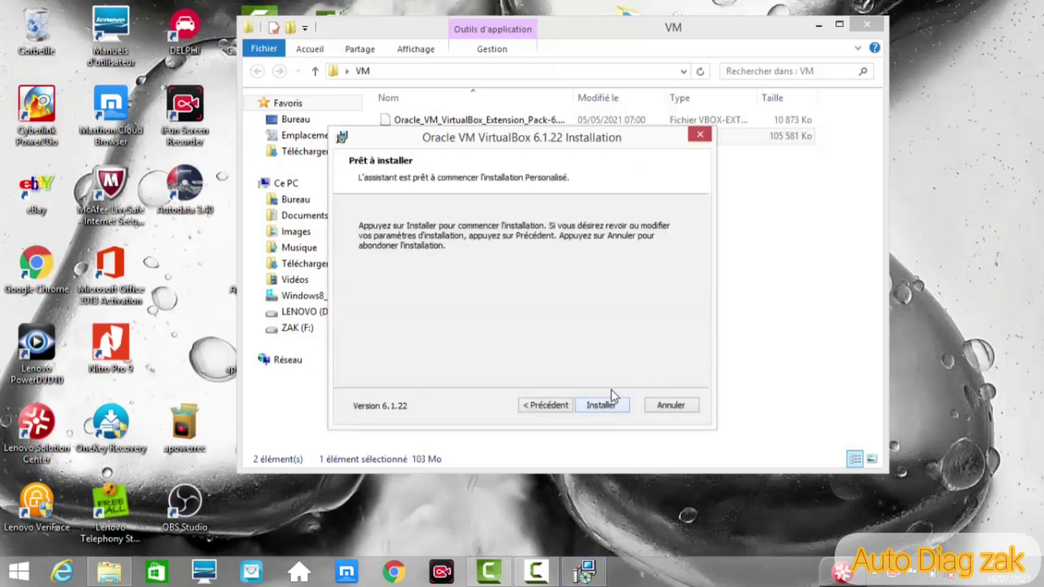
click(608, 412)
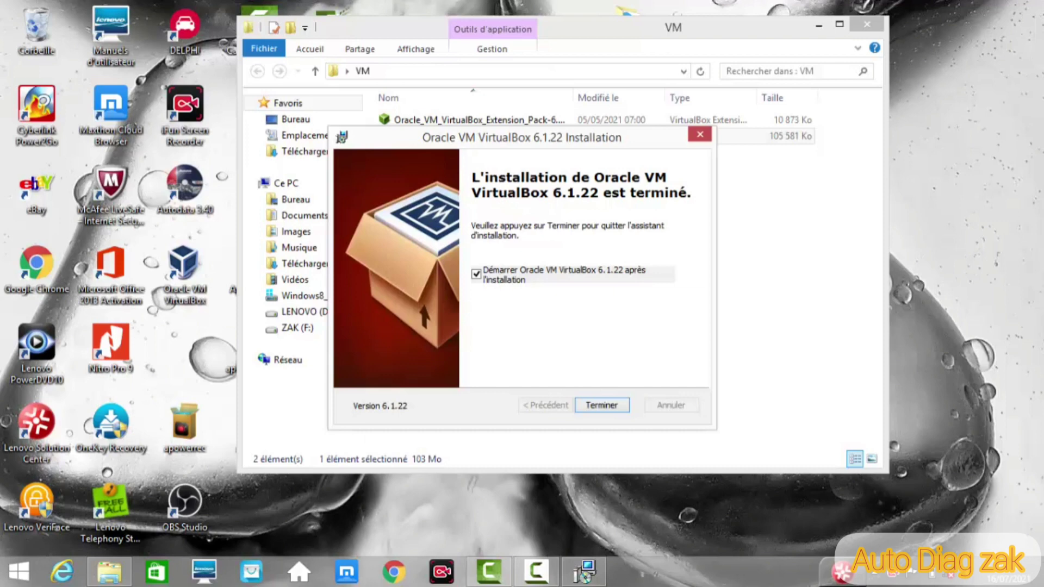
click(602, 406)
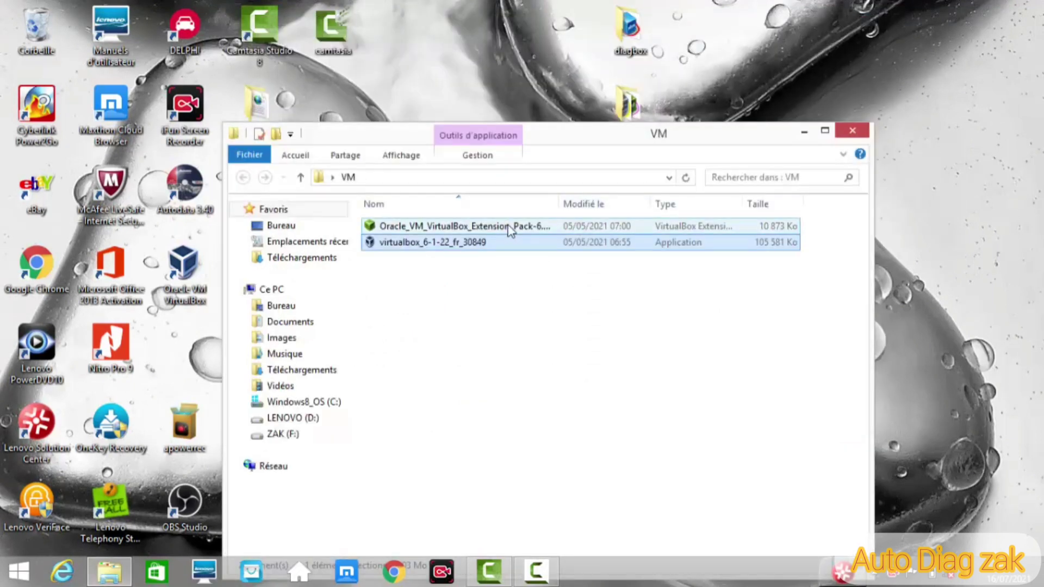
Reinstall the Oracle VM VirtualBox Extension Pack from the VM folder, accepting its licence agreement and approving the system elevation request
click(510, 228)
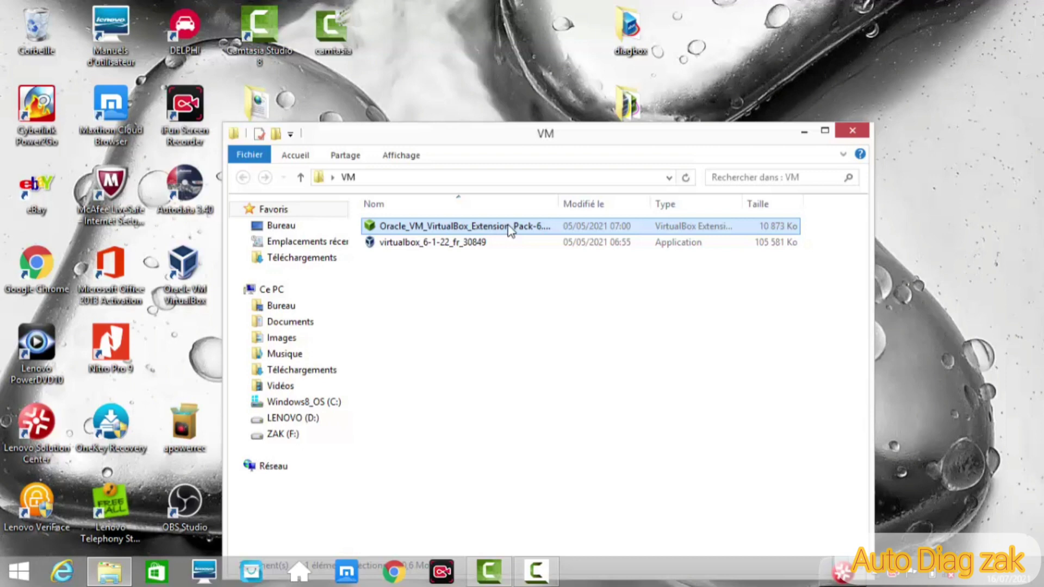
double_click(511, 226)
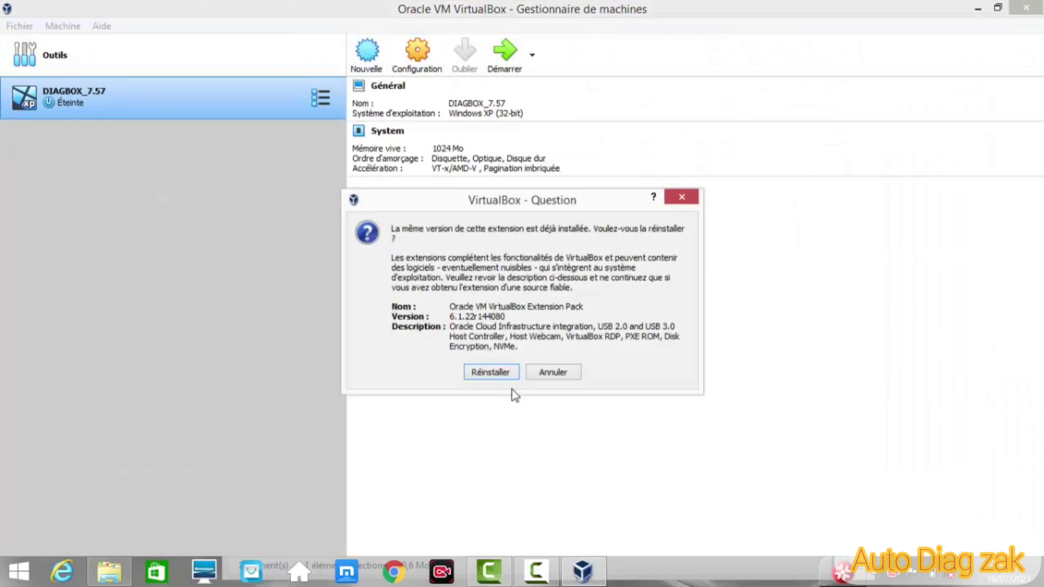
click(491, 373)
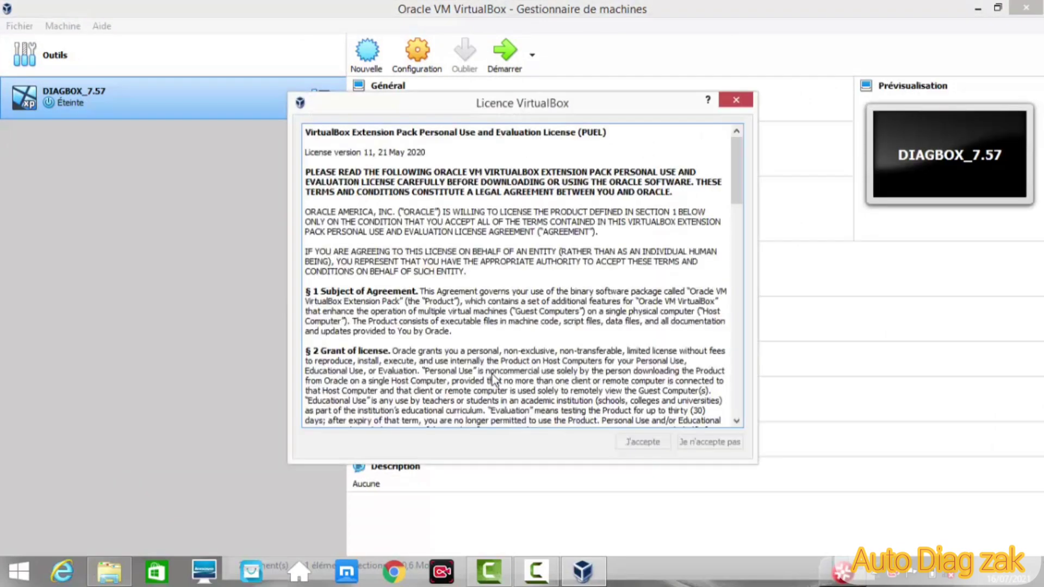
drag(737, 182, 731, 413)
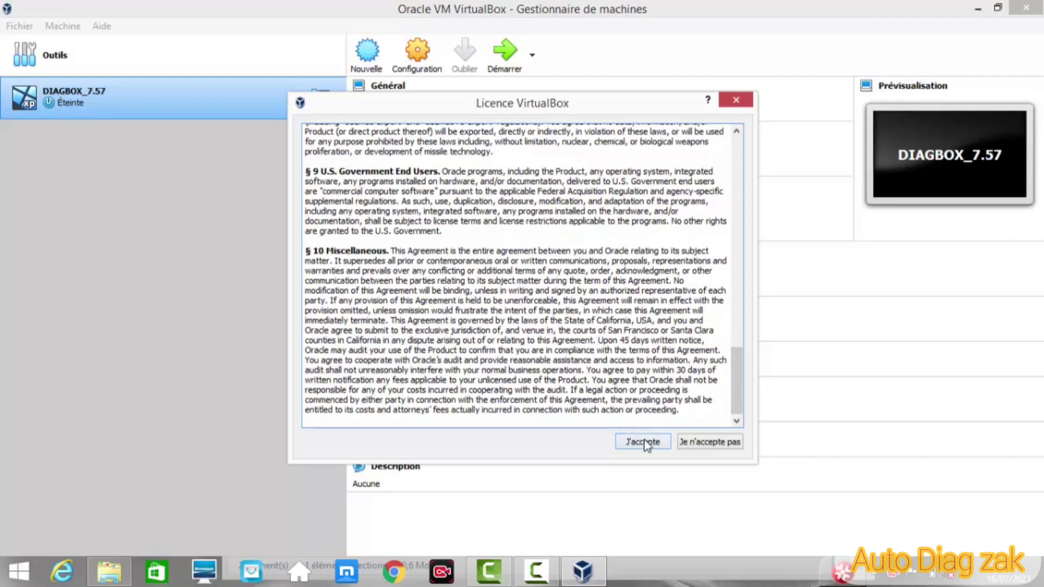
click(644, 443)
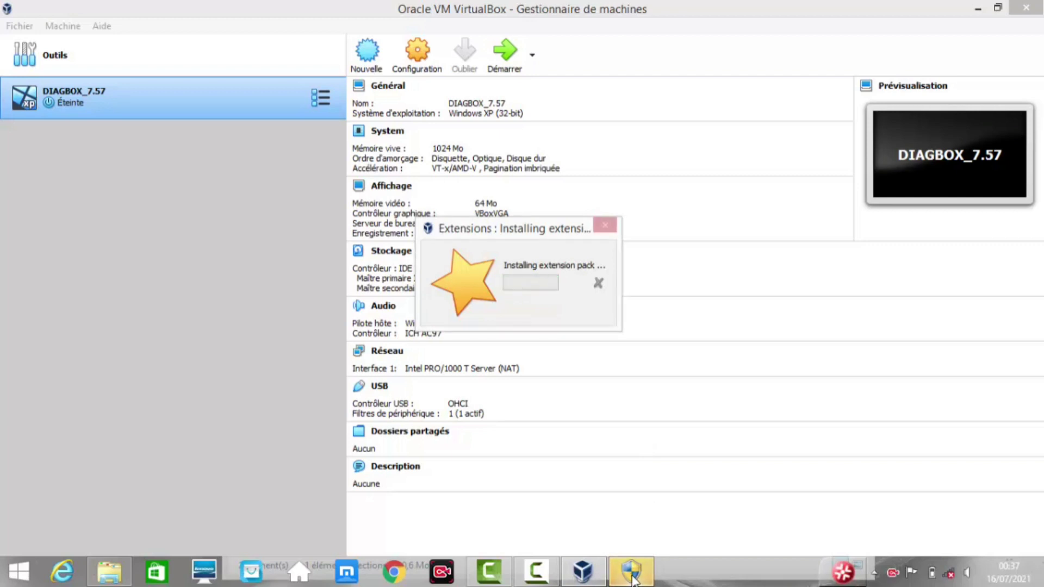
click(632, 580)
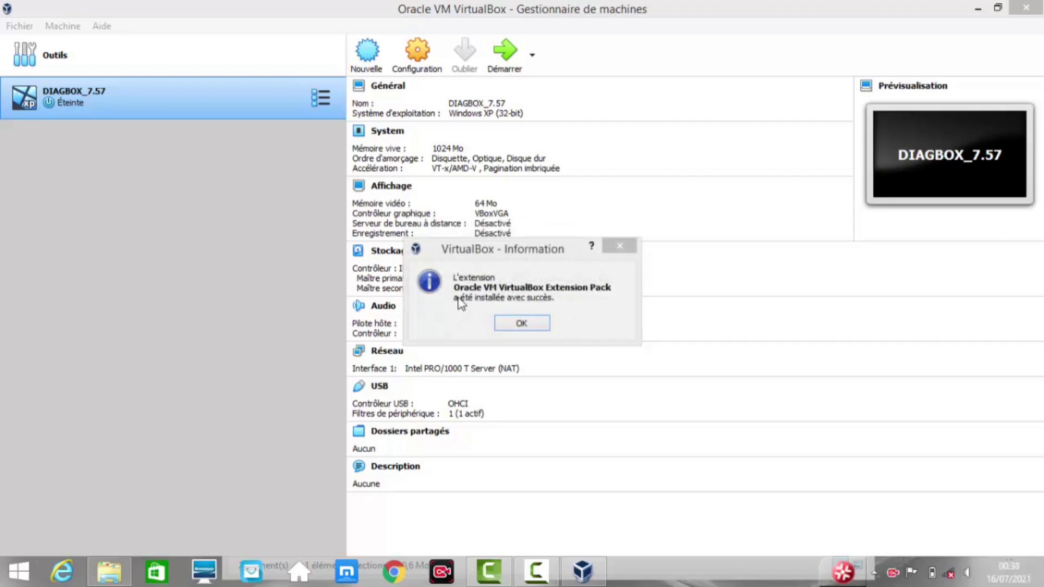
click(536, 327)
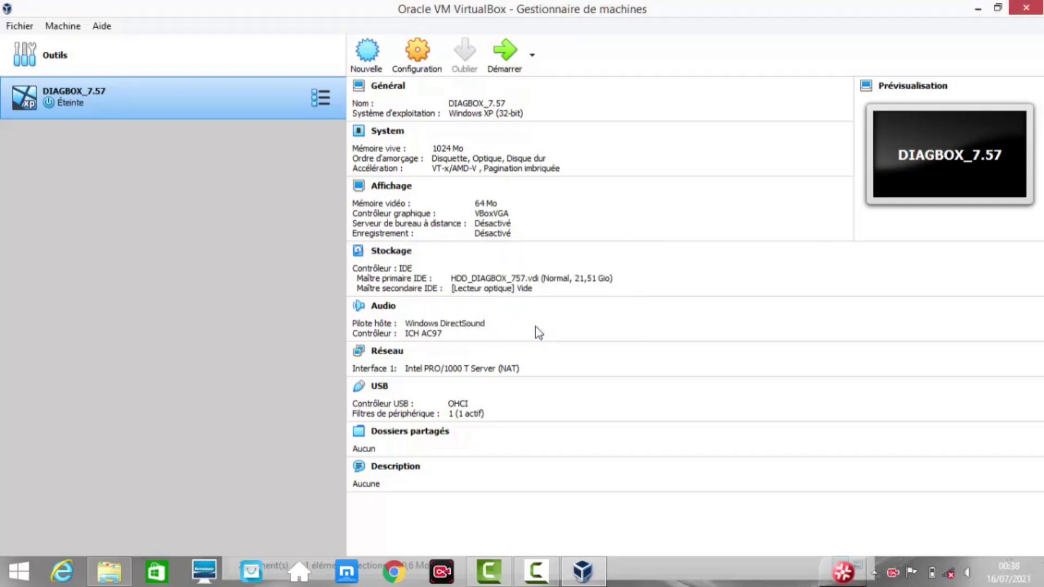
Close the VirtualBox manager and the VM folder, and open the diagbox folder on the desktop
click(1033, 6)
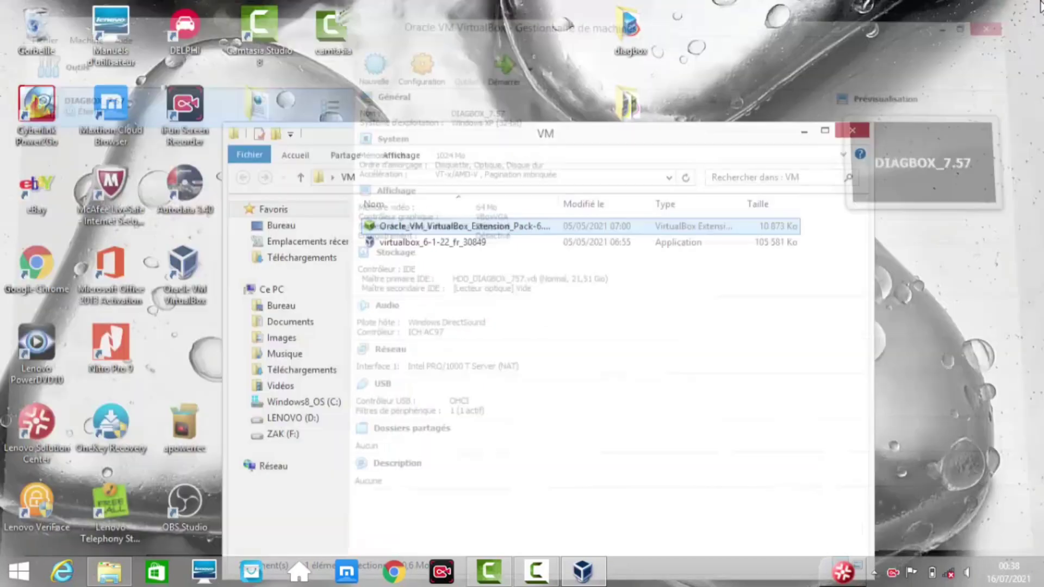
click(851, 132)
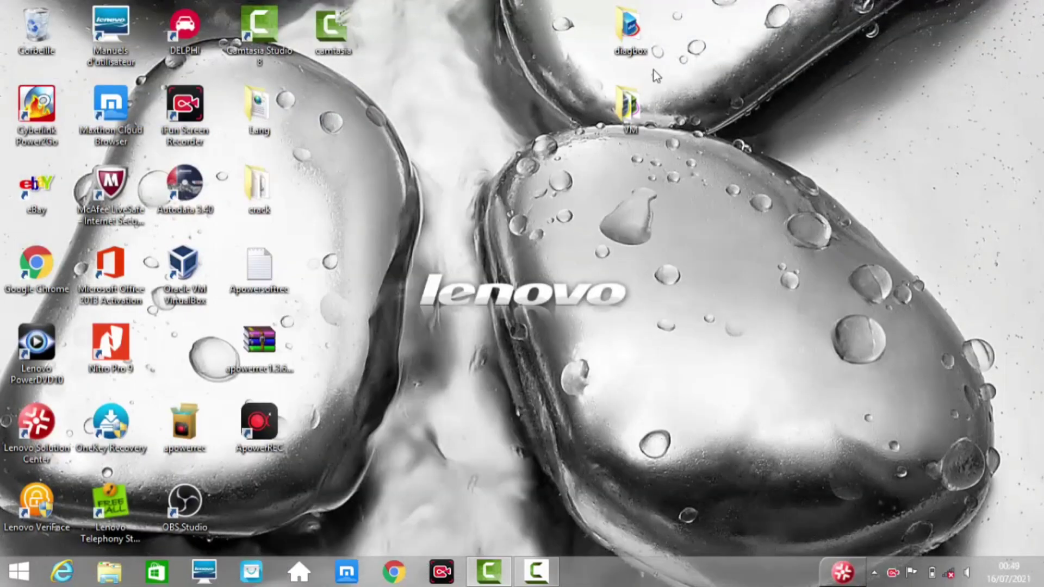
double_click(639, 51)
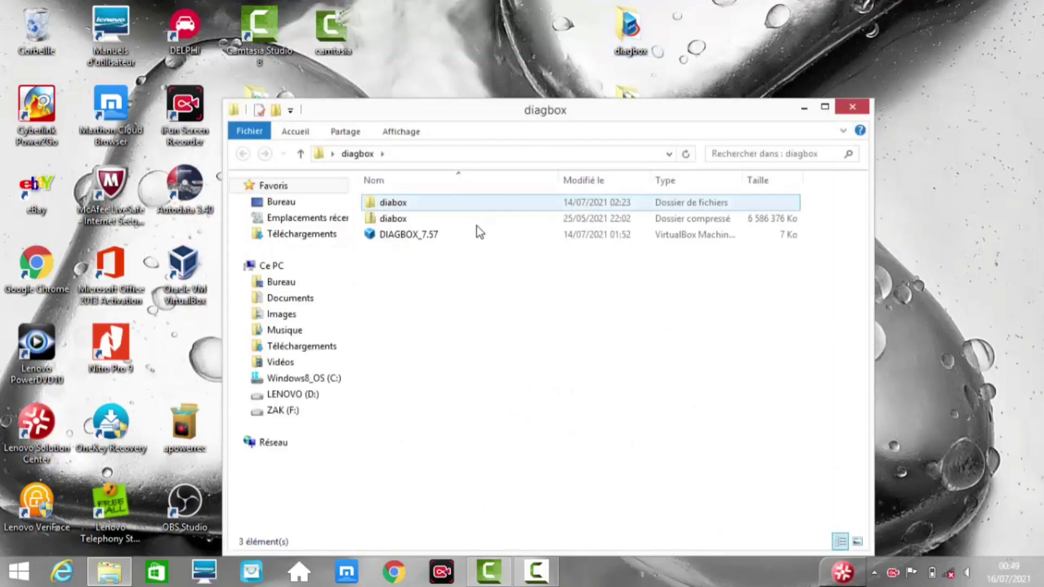
click(393, 220)
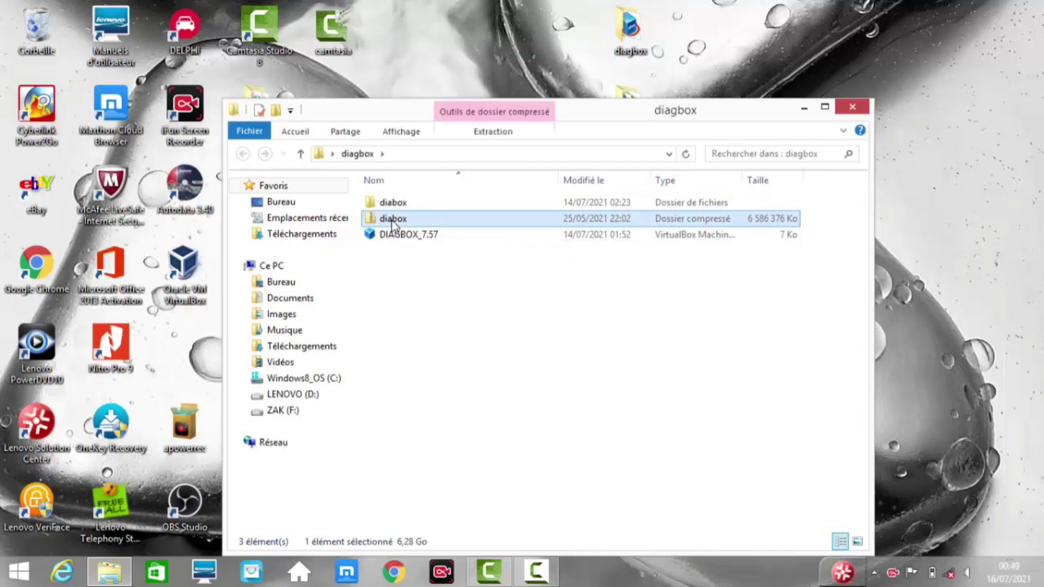
right_click(392, 222)
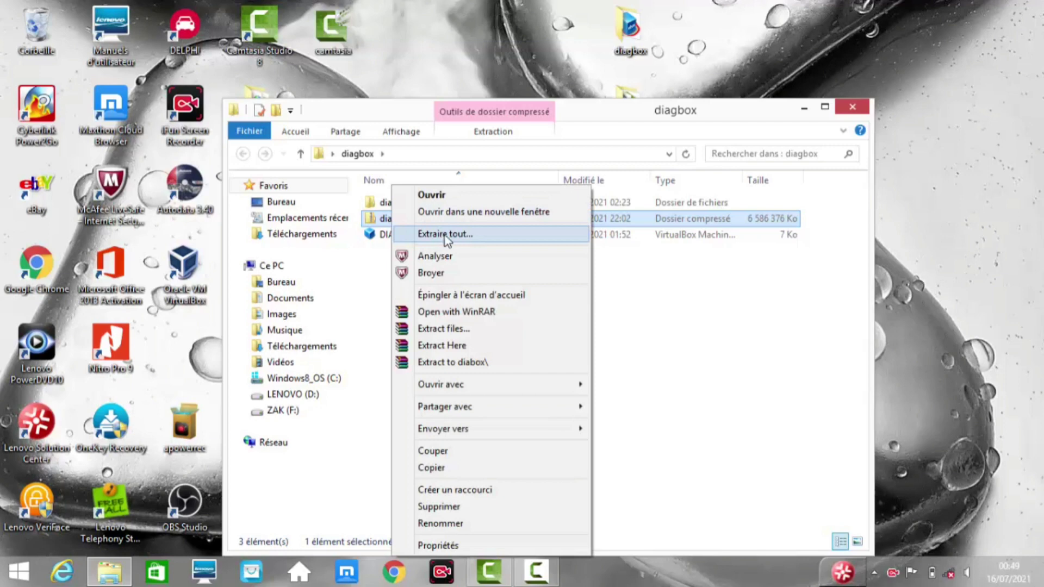
click(649, 298)
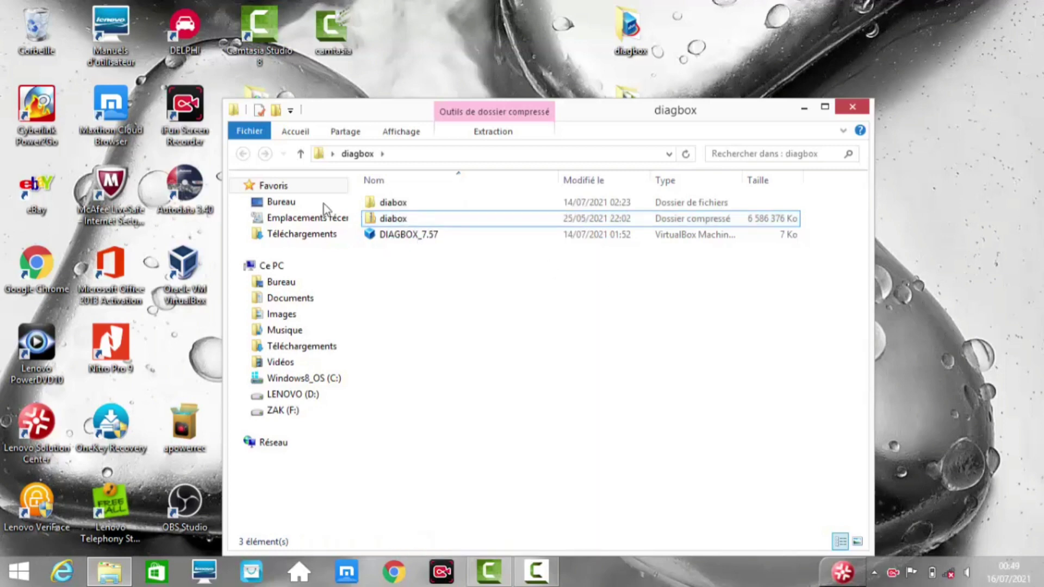
Open the diagbox zak folder nested inside the extracted diabox folders
double_click(396, 204)
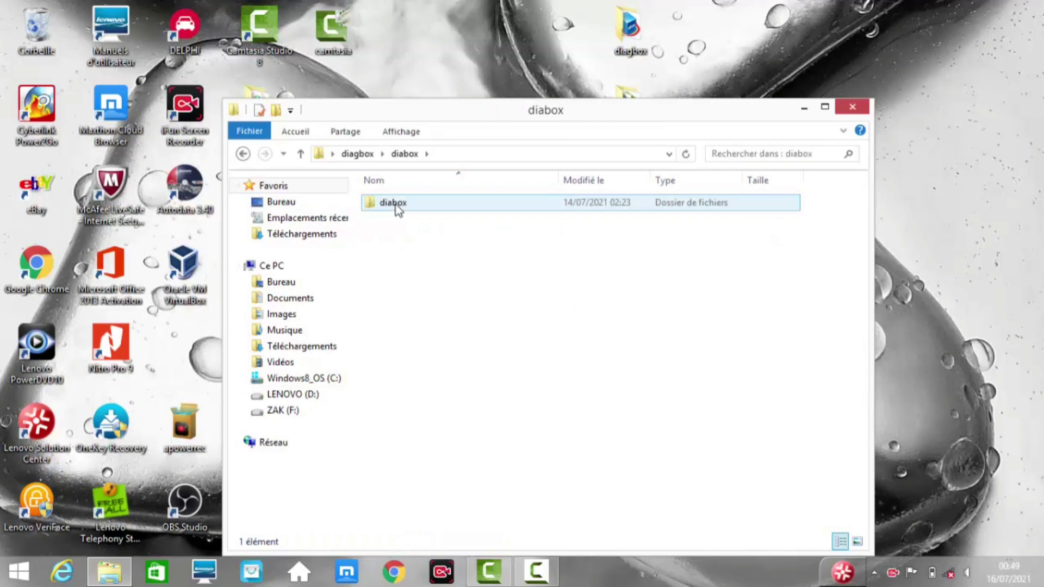
double_click(396, 206)
double_click(403, 203)
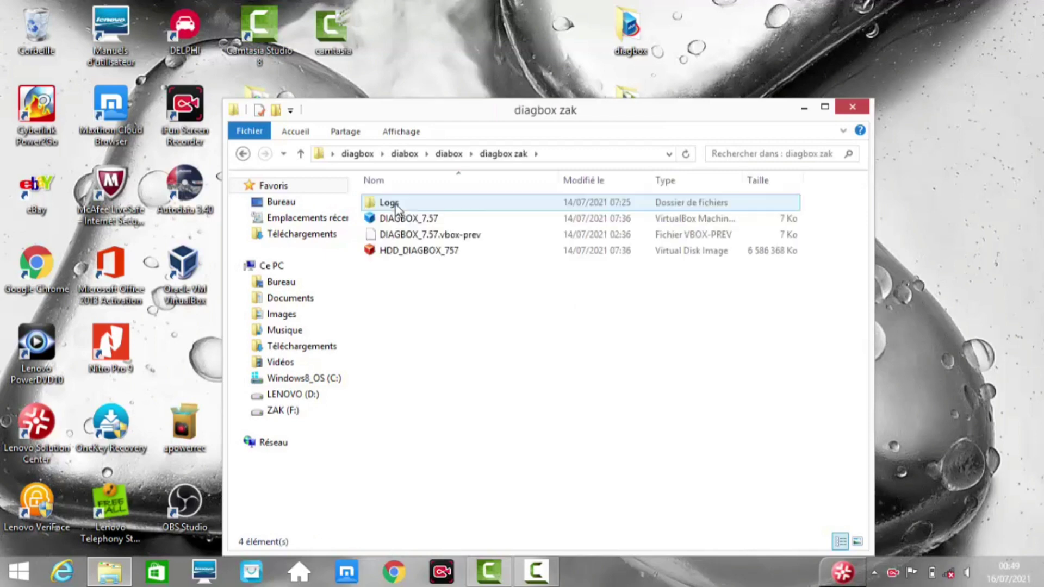
Delete the DIAGBOX_7.57.vbox-prev file and the Logs folder from the diagbox zak folder
click(404, 234)
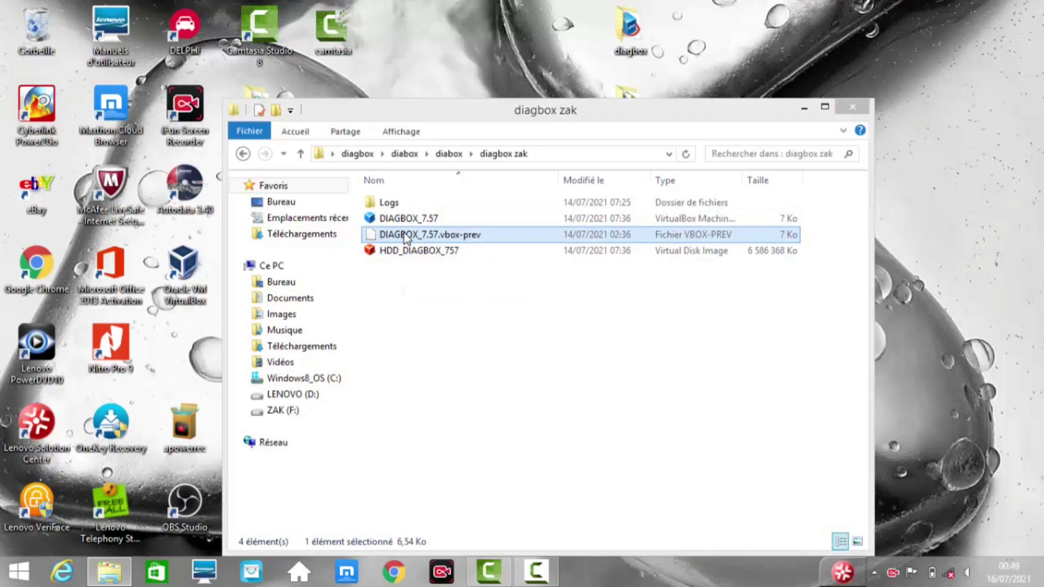
key(Delete)
click(395, 207)
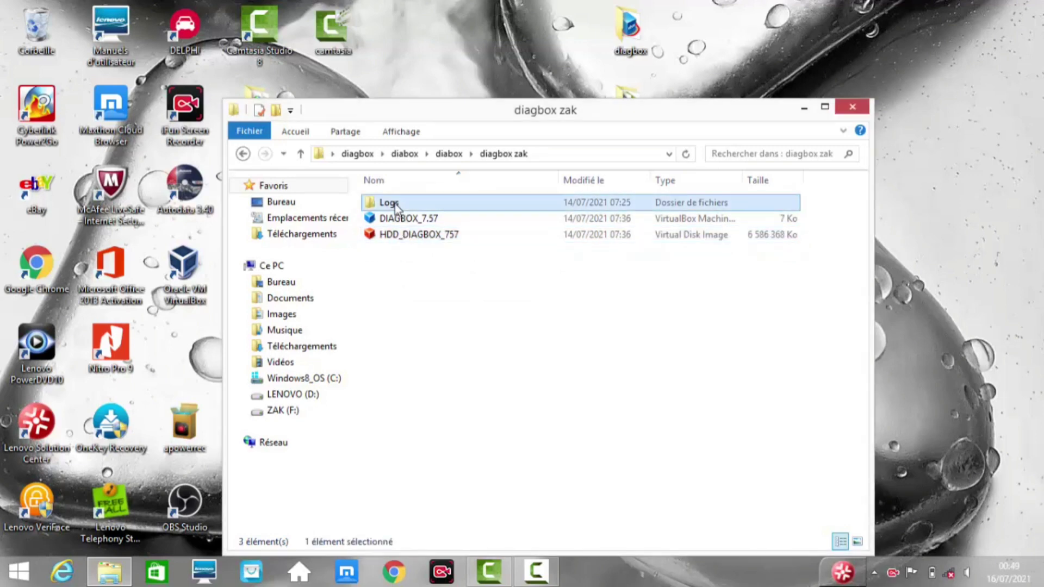
key(Delete)
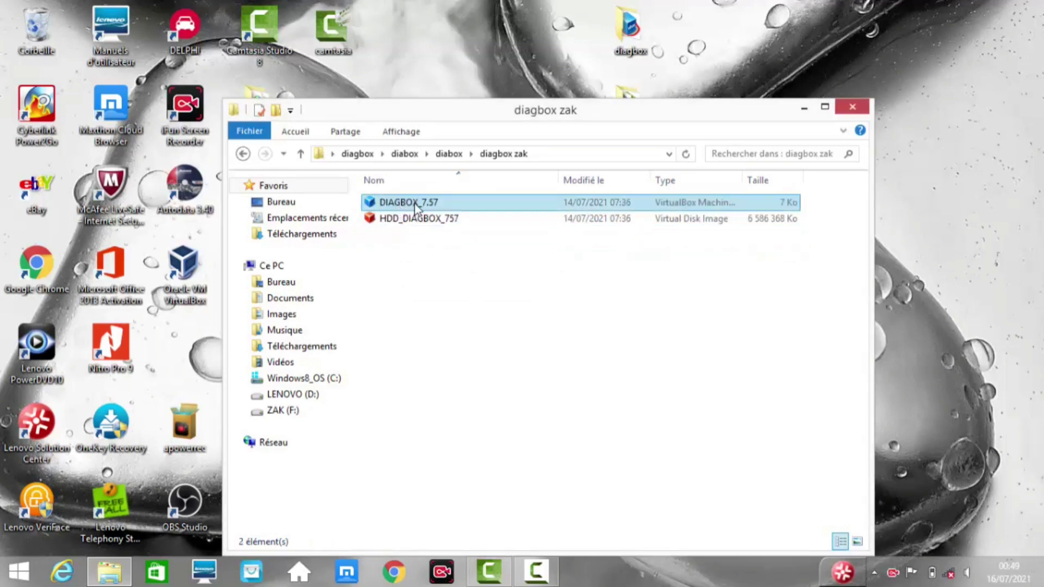
Start the DIAGBOX_7.57 virtual machine in full-screen mode and dismiss the keyboard capture and mouse integration notices
click(406, 202)
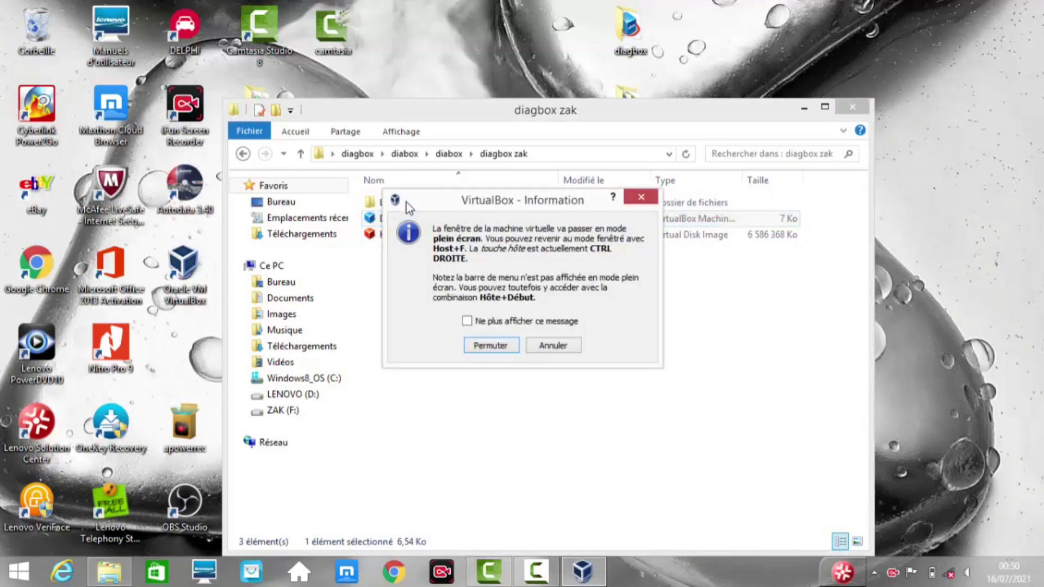
click(489, 349)
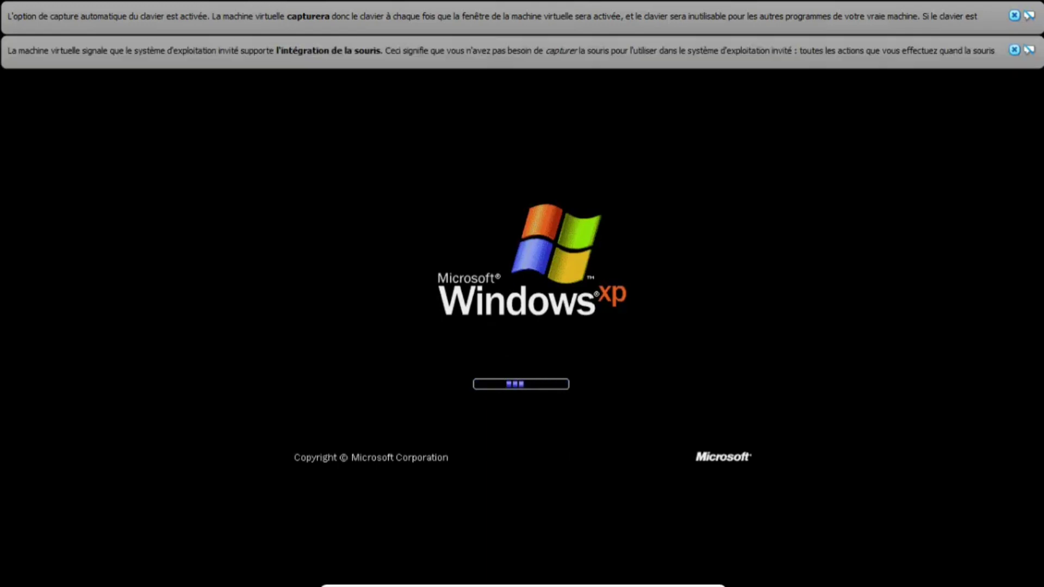
click(1015, 50)
click(1014, 16)
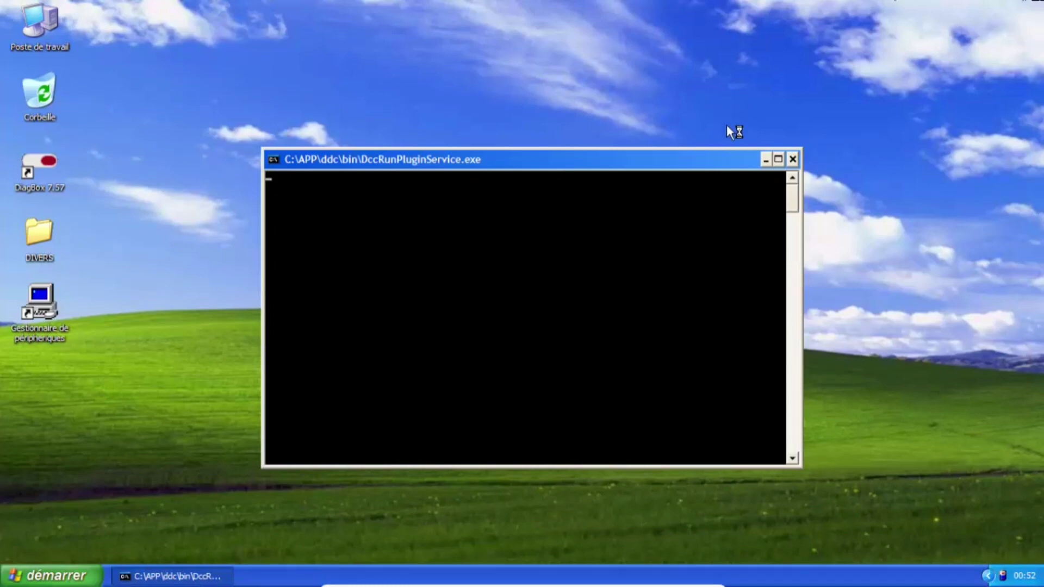
Close the DccRunPluginService.exe console with its application error, and refresh the Windows XP desktop
click(792, 160)
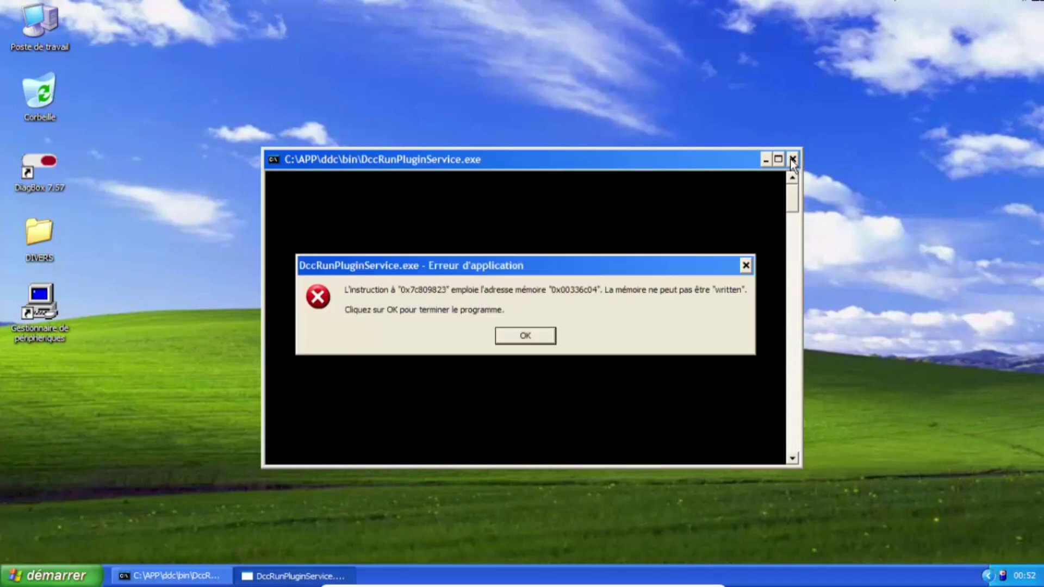
click(537, 333)
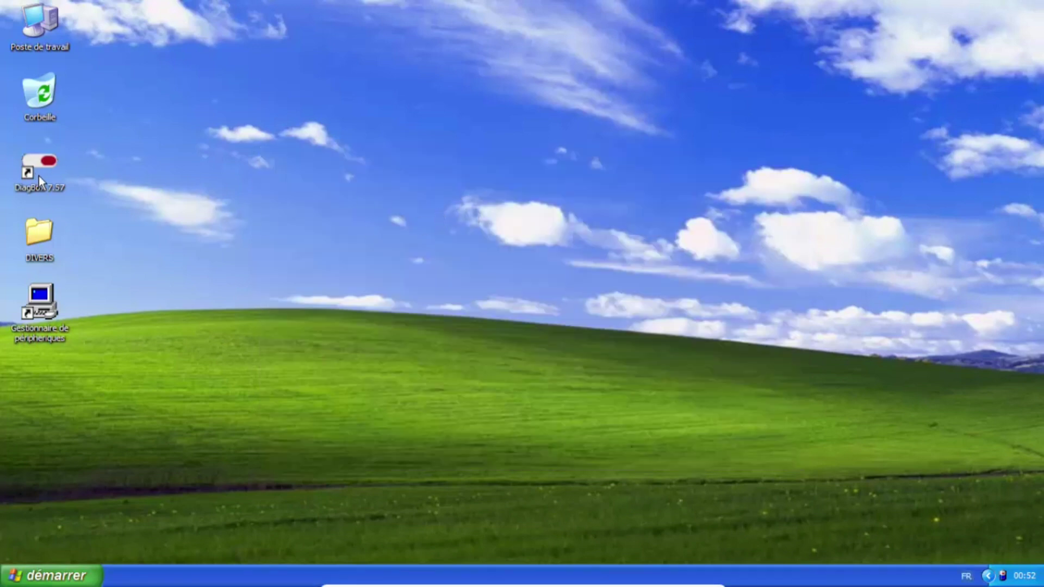
right_click(321, 197)
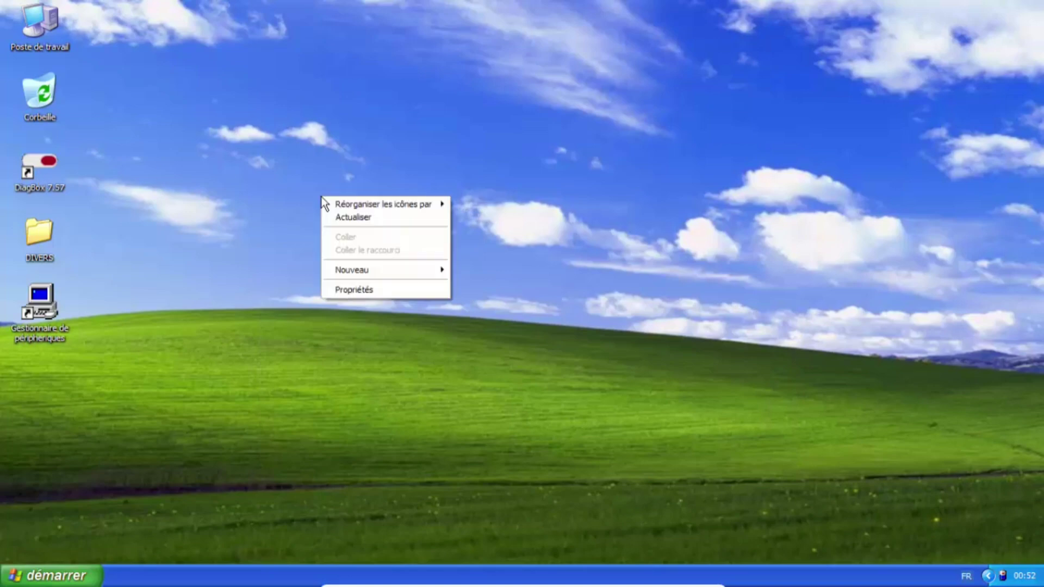
click(362, 213)
right_click(362, 211)
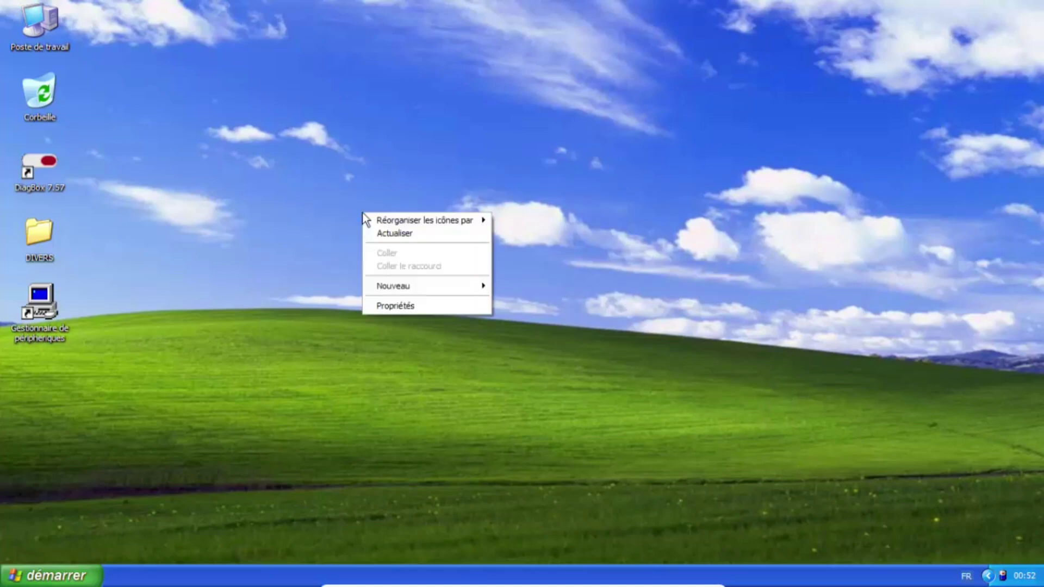
click(387, 234)
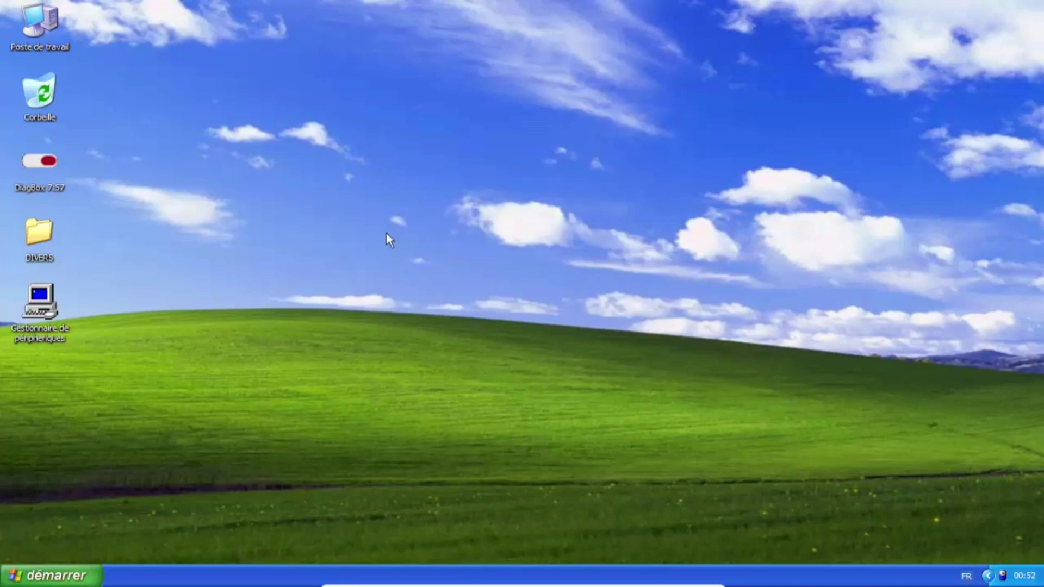
Launch DiagBox 7.57, let the unresponsive script continue without asking again, and ignore the unavailable connectivity notice
click(53, 173)
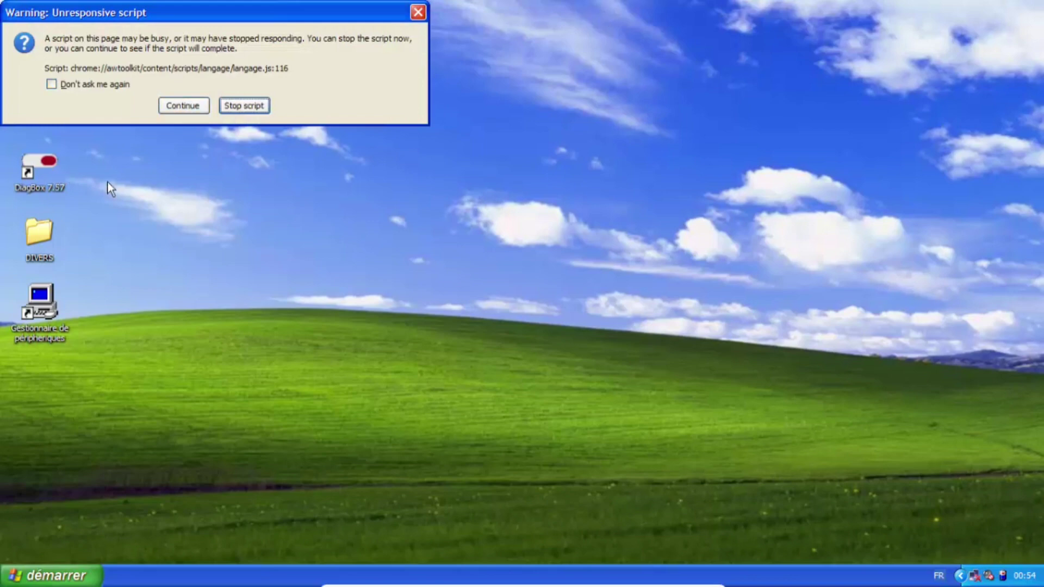
click(52, 85)
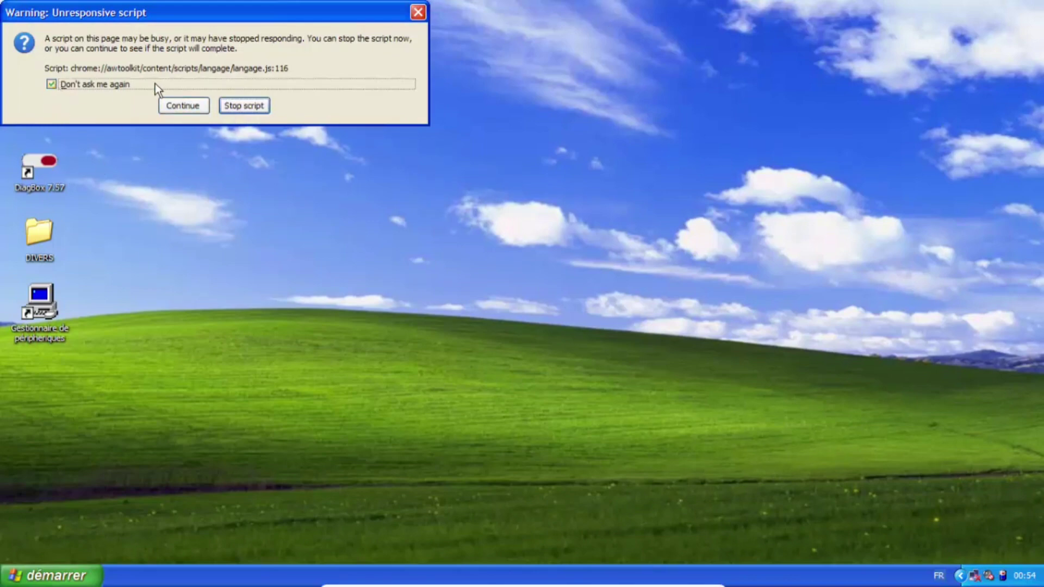
click(182, 106)
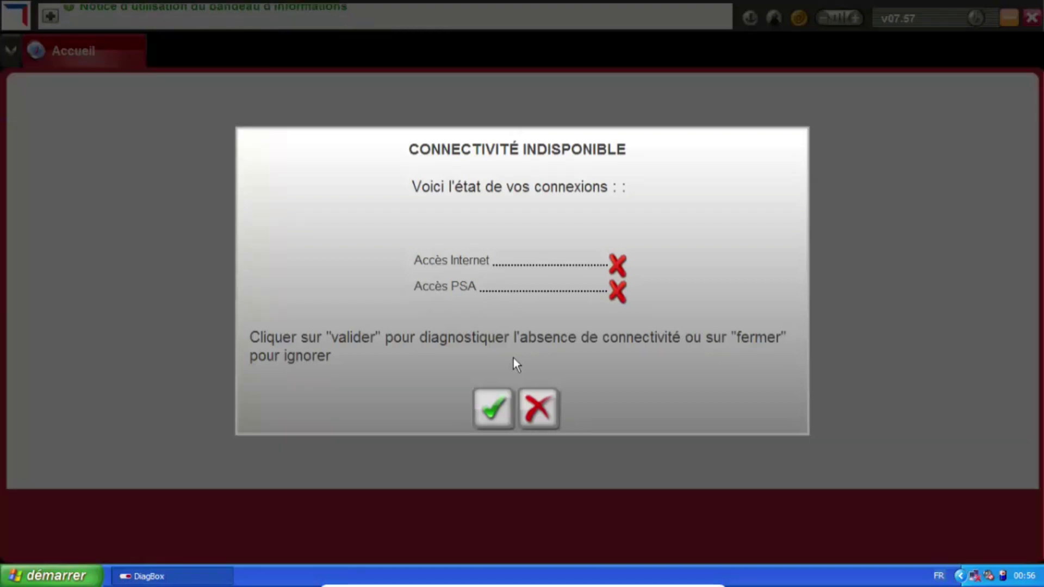
click(547, 423)
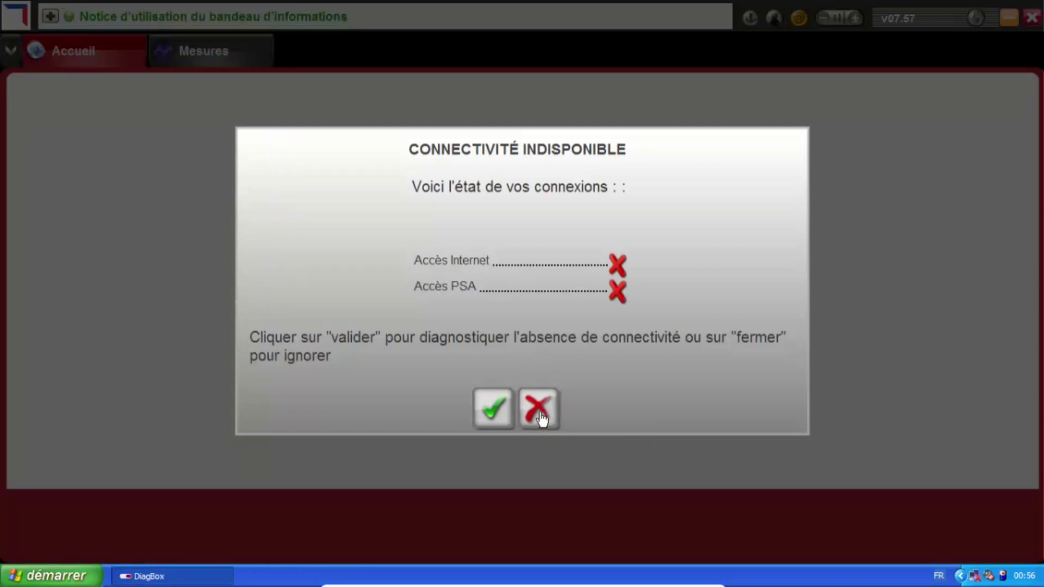
click(541, 415)
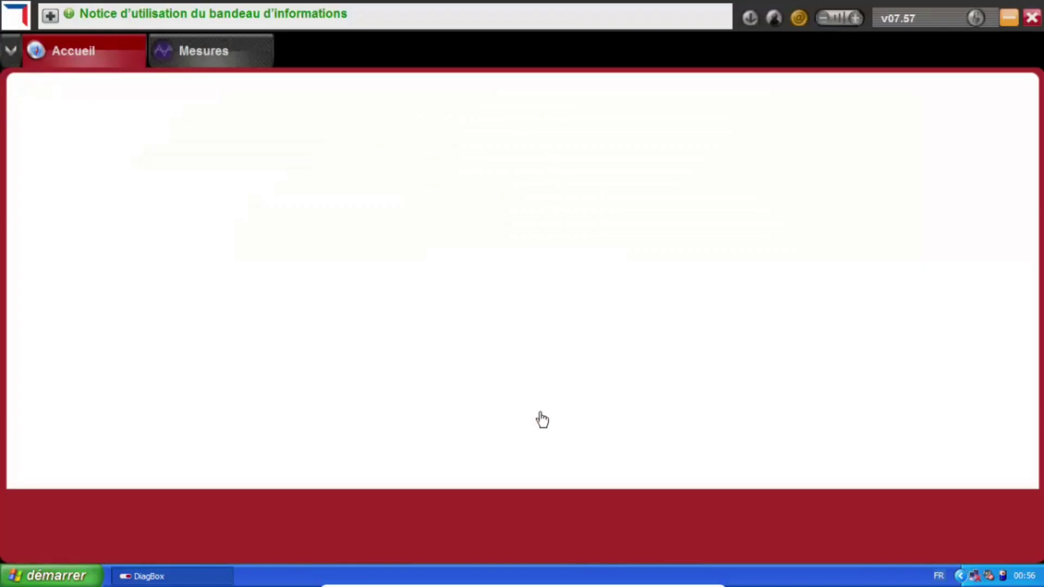